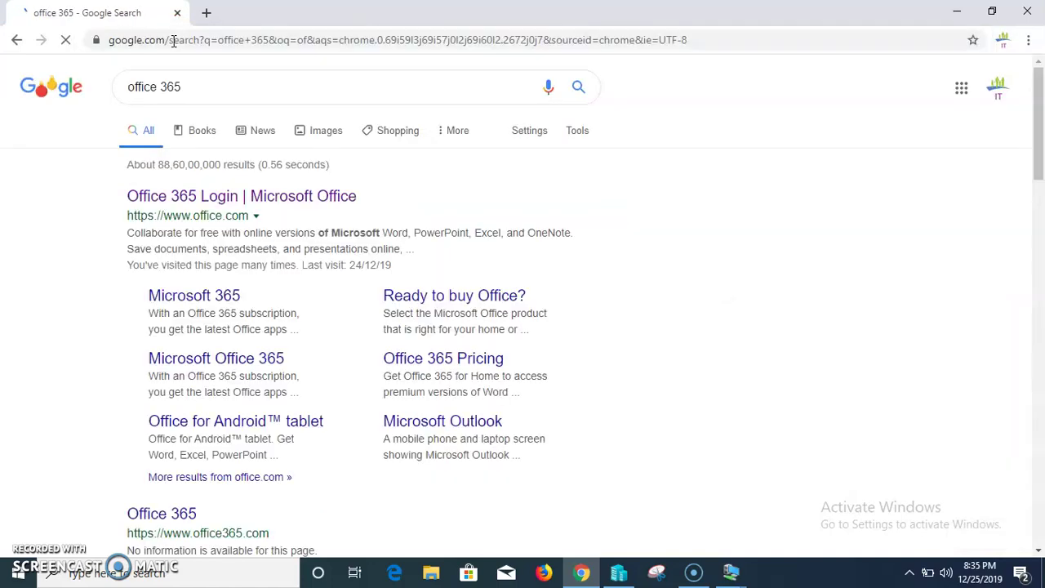
# Step: Open the Office 365 Login page from the search results and start signing in with the remembered account
pyautogui.click(200, 206)
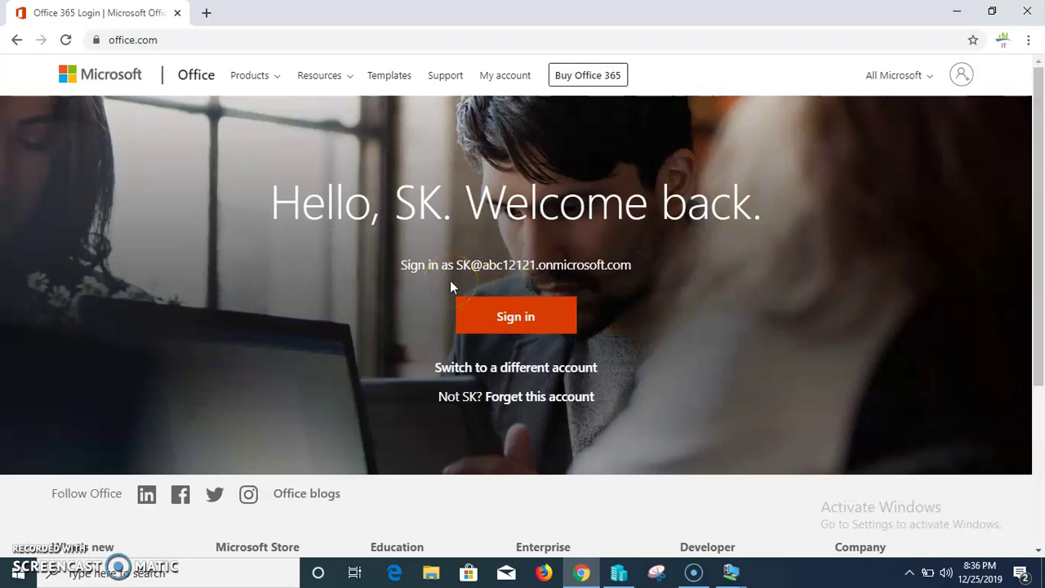
pyautogui.click(521, 321)
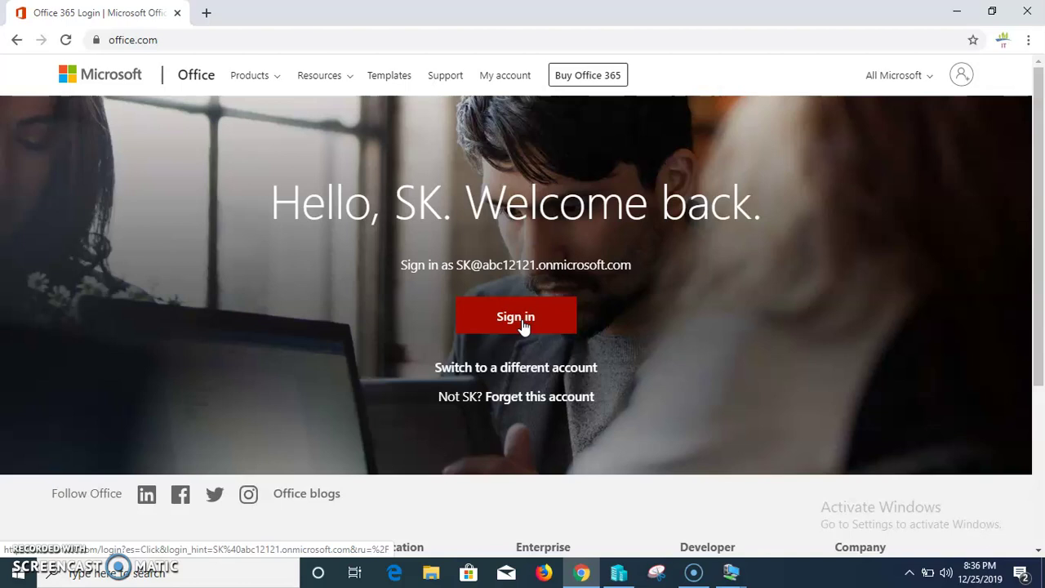
pyautogui.click(519, 320)
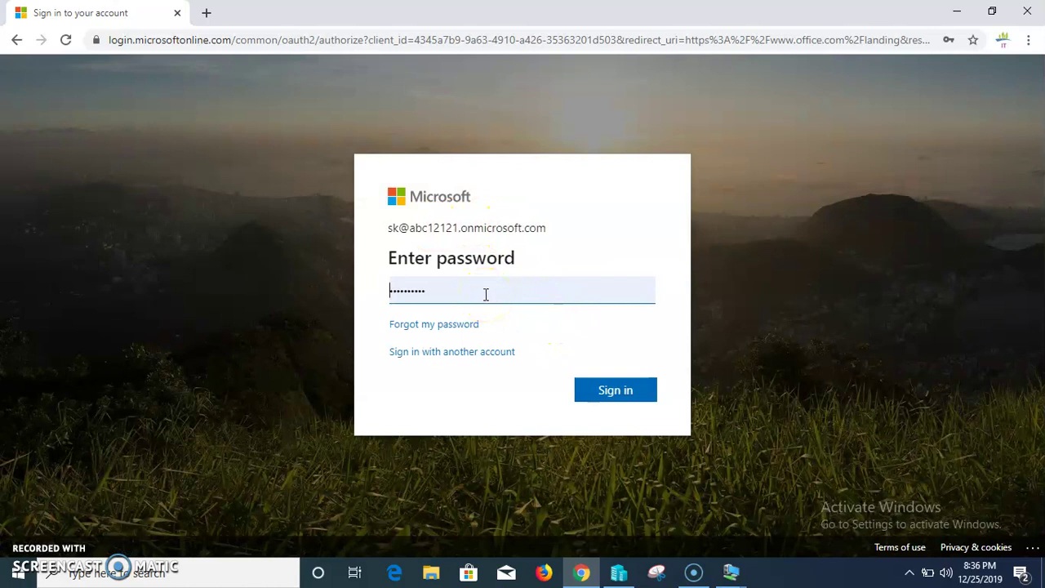
# Step: Submit the saved account password to sign in to Office 365
pyautogui.click(432, 292)
pyautogui.click(676, 393)
pyautogui.click(651, 390)
pyautogui.click(625, 396)
pyautogui.click(618, 395)
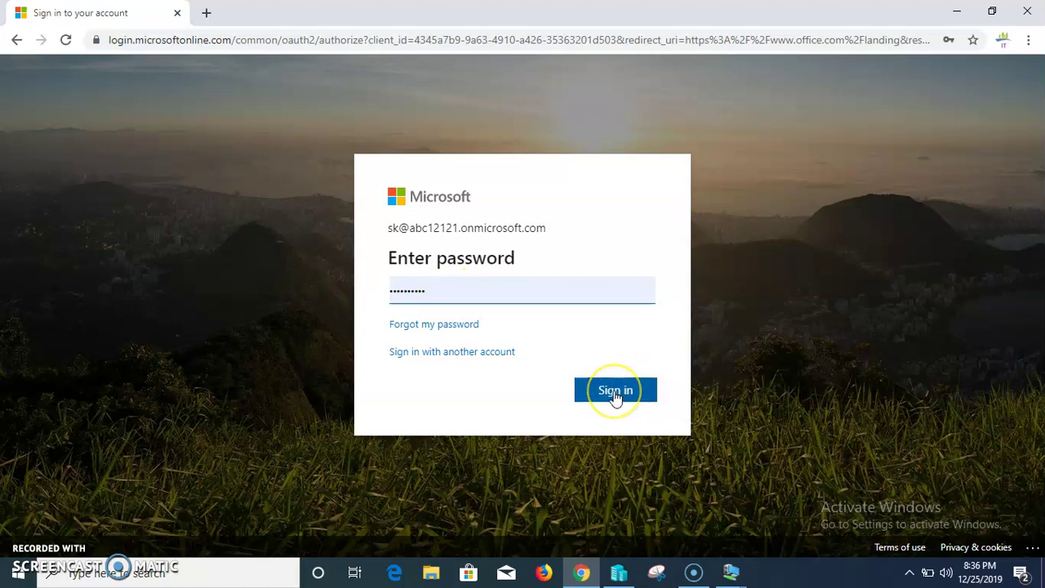
pyautogui.click(615, 394)
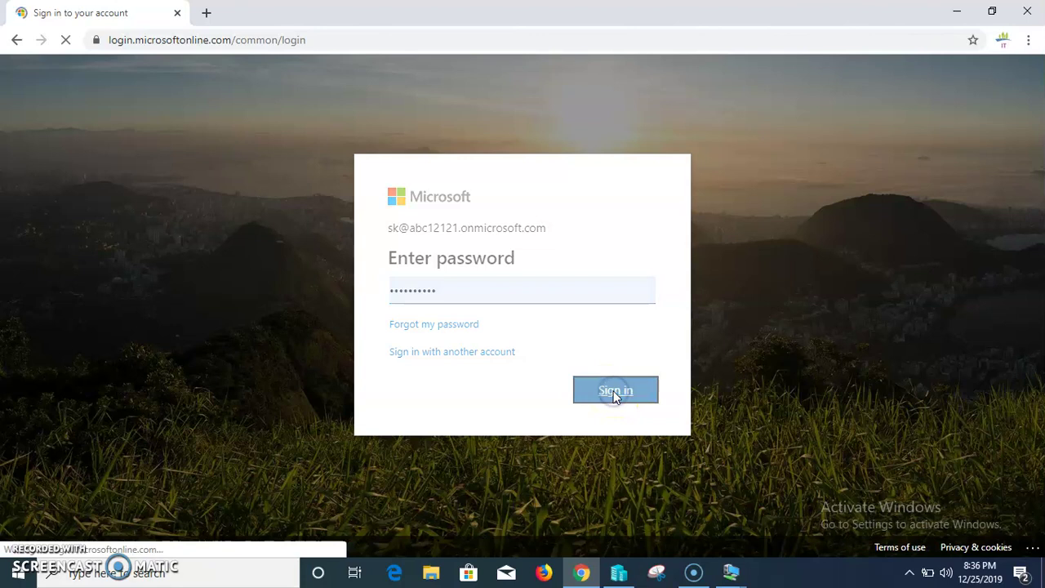
pyautogui.click(633, 384)
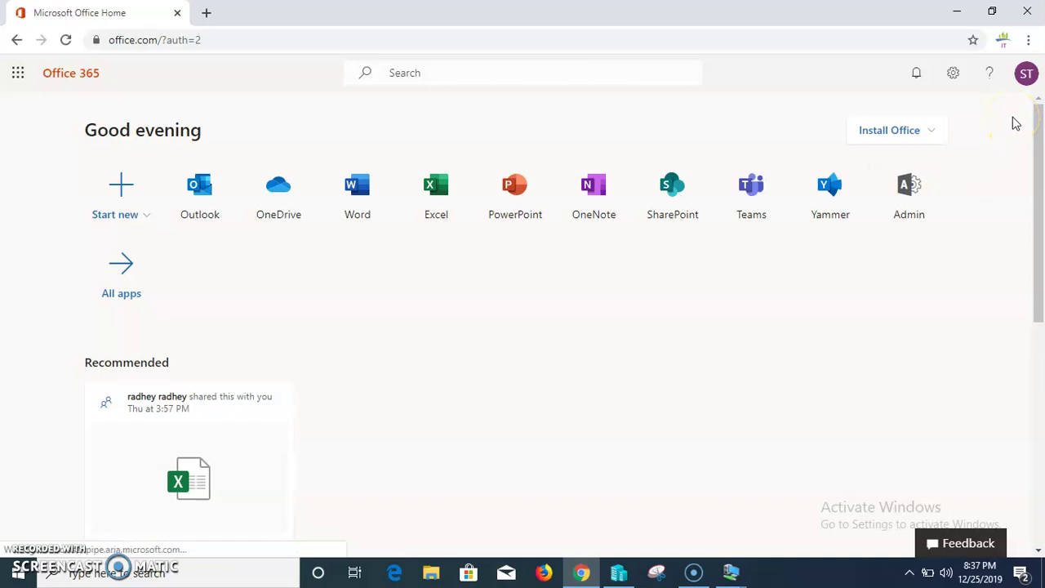
# Step: View the signed-in account's details in My account and close them again
pyautogui.click(1027, 74)
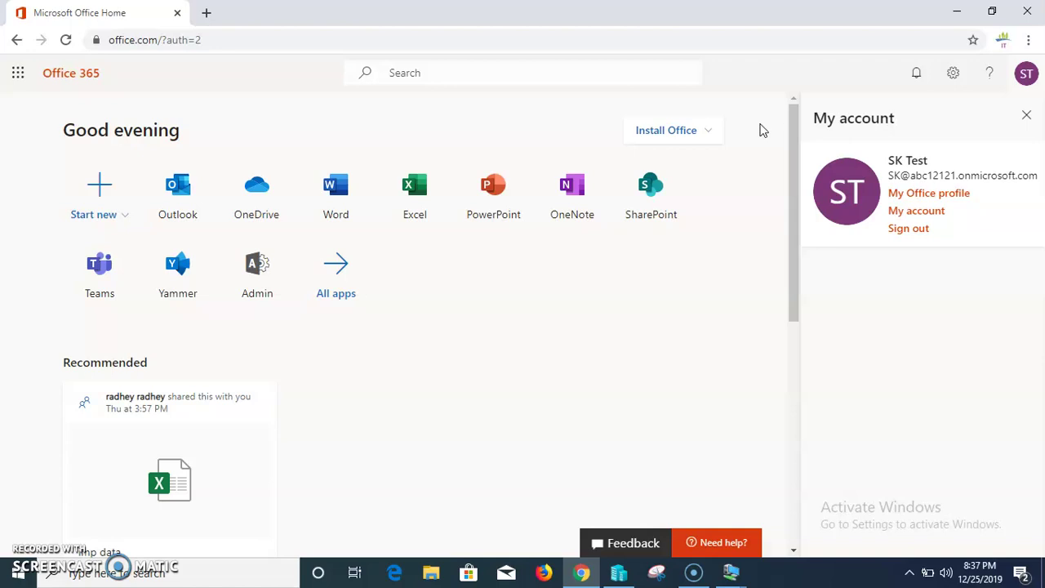
pyautogui.click(457, 155)
pyautogui.click(732, 321)
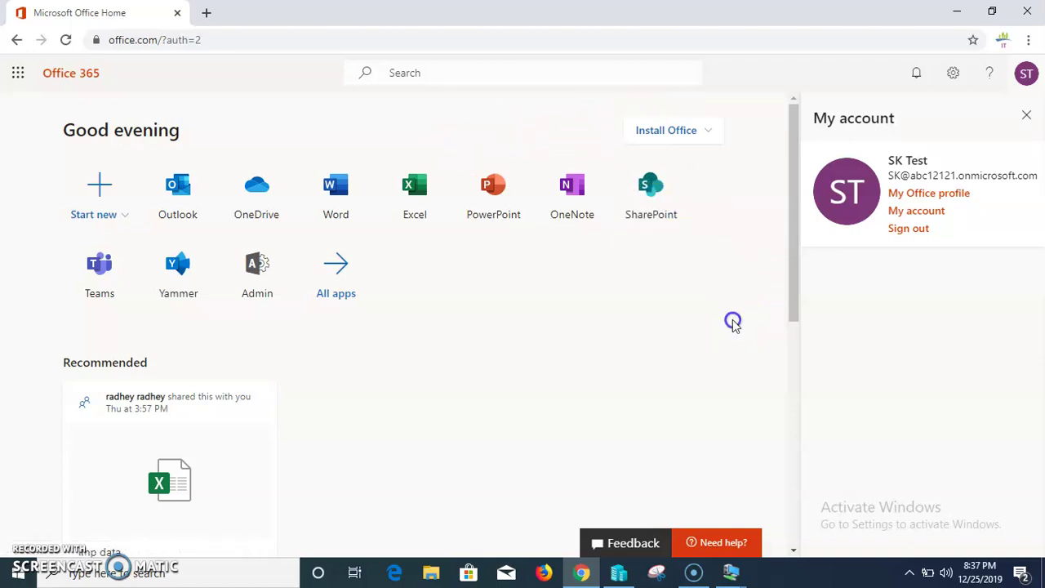
pyautogui.click(1023, 116)
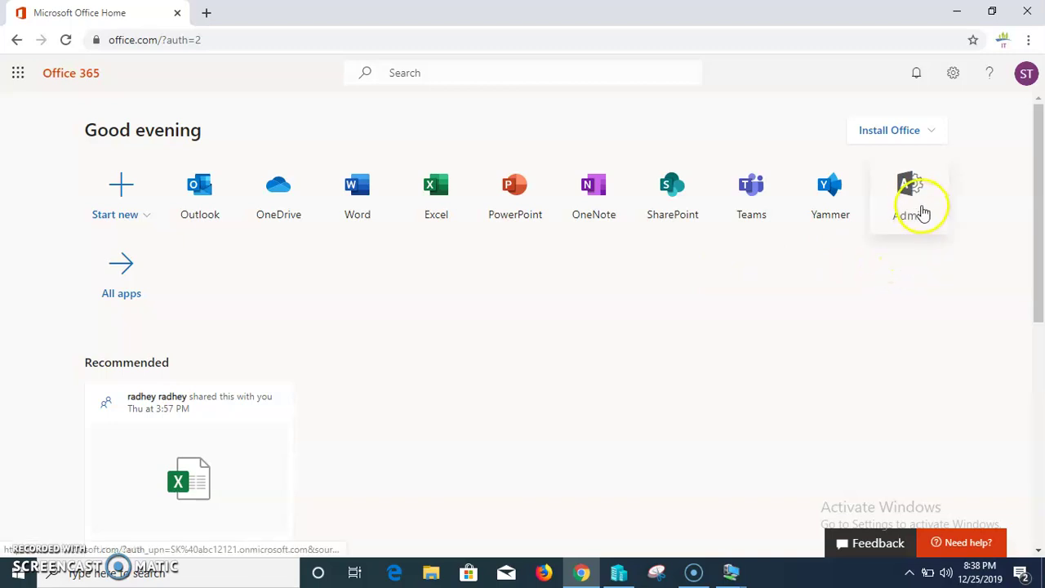
# Step: Open the Microsoft 365 admin center and expand its navigation to show all entries, including the admin centers
pyautogui.click(914, 197)
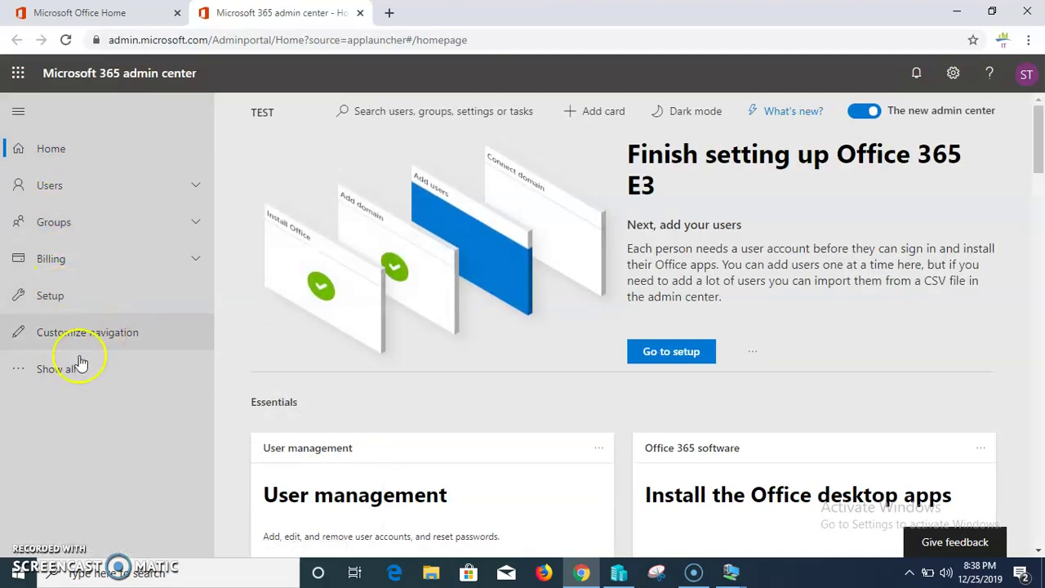
pyautogui.click(47, 373)
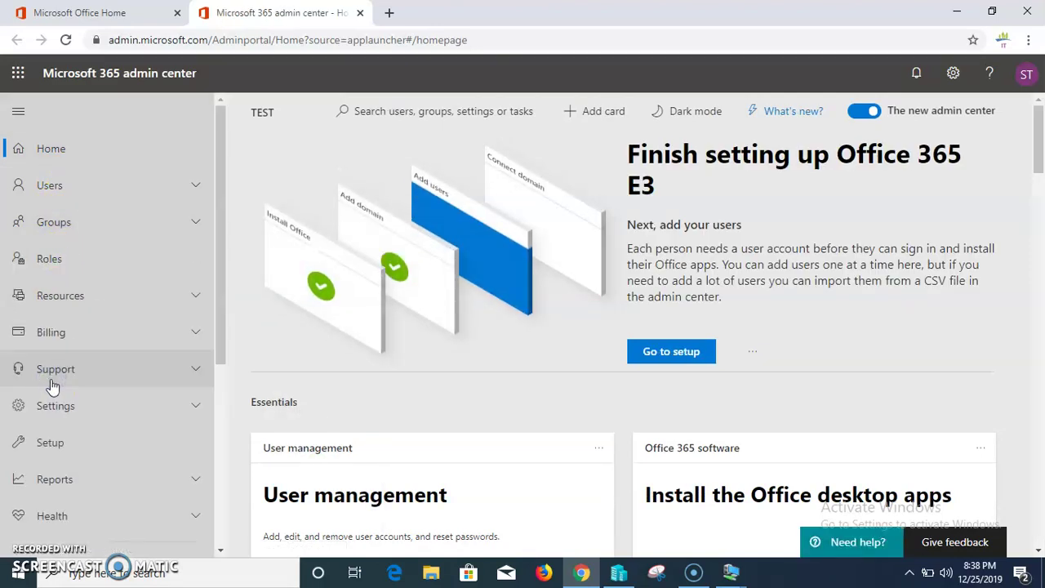
pyautogui.moveTo(220, 299); pyautogui.dragTo(229, 472)
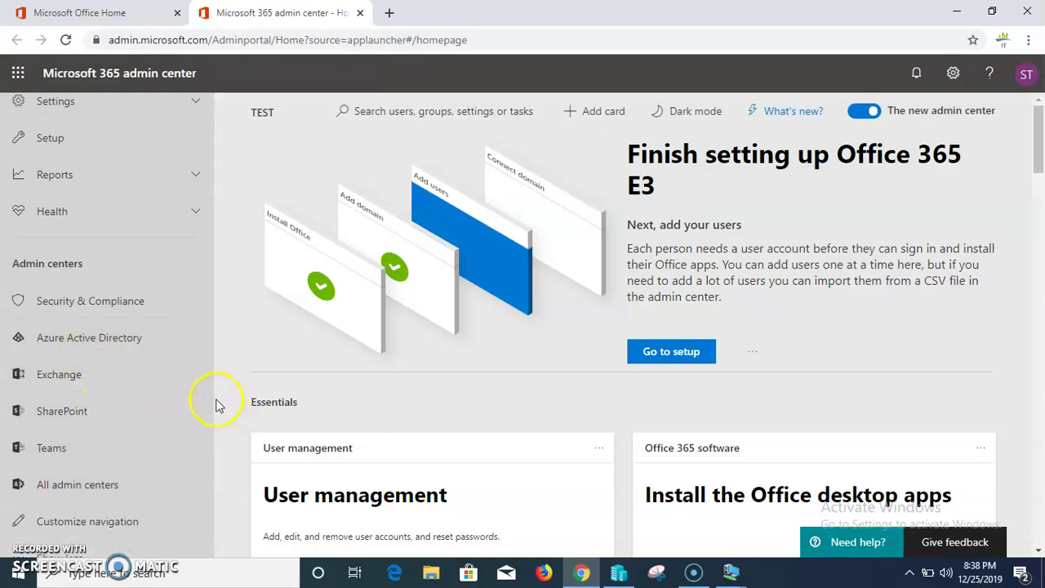
pyautogui.moveTo(218, 388); pyautogui.dragTo(218, 185)
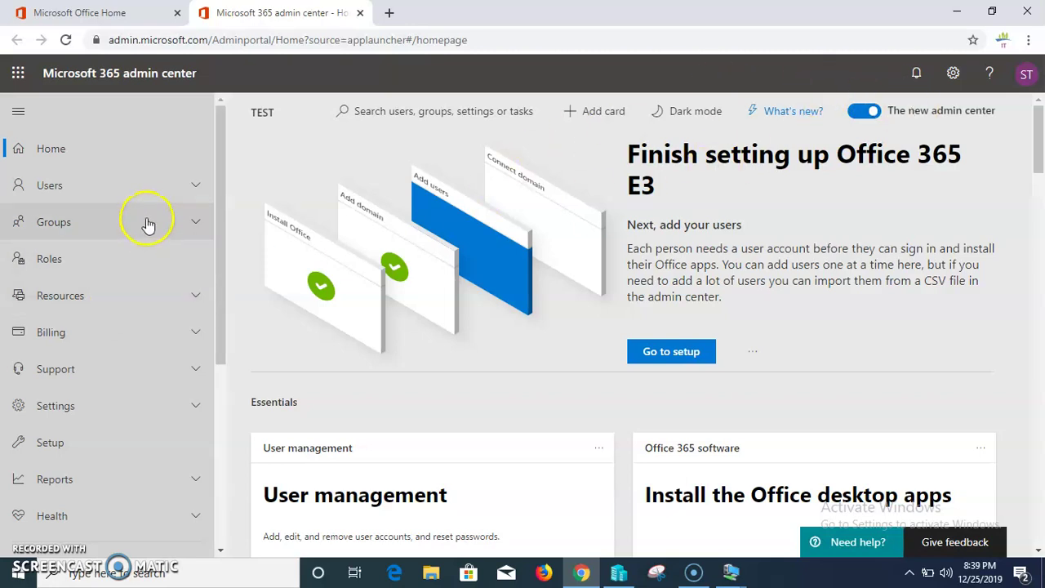
# Step: Display the list of active users
pyautogui.click(111, 192)
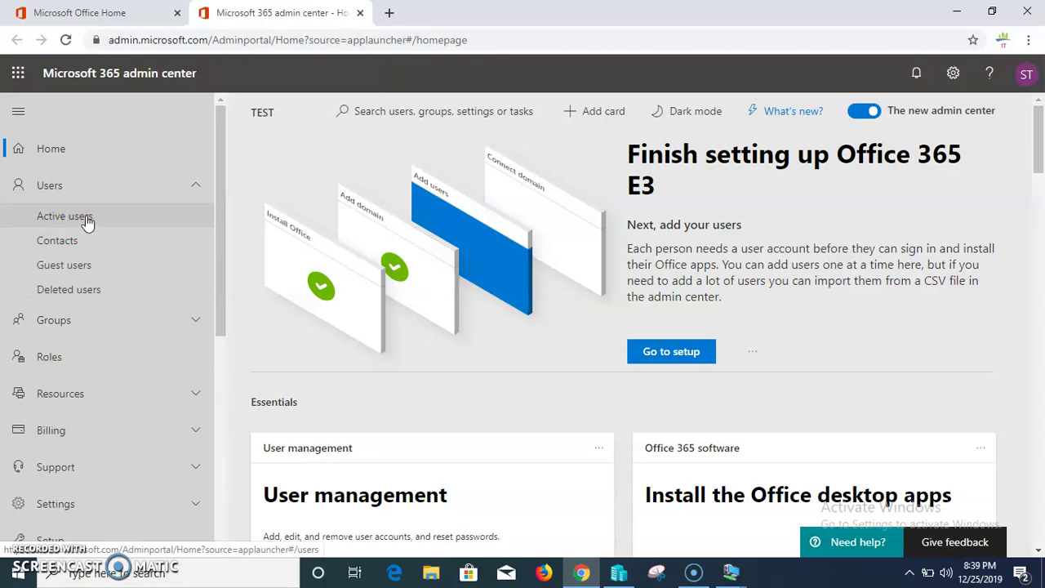
pyautogui.click(87, 222)
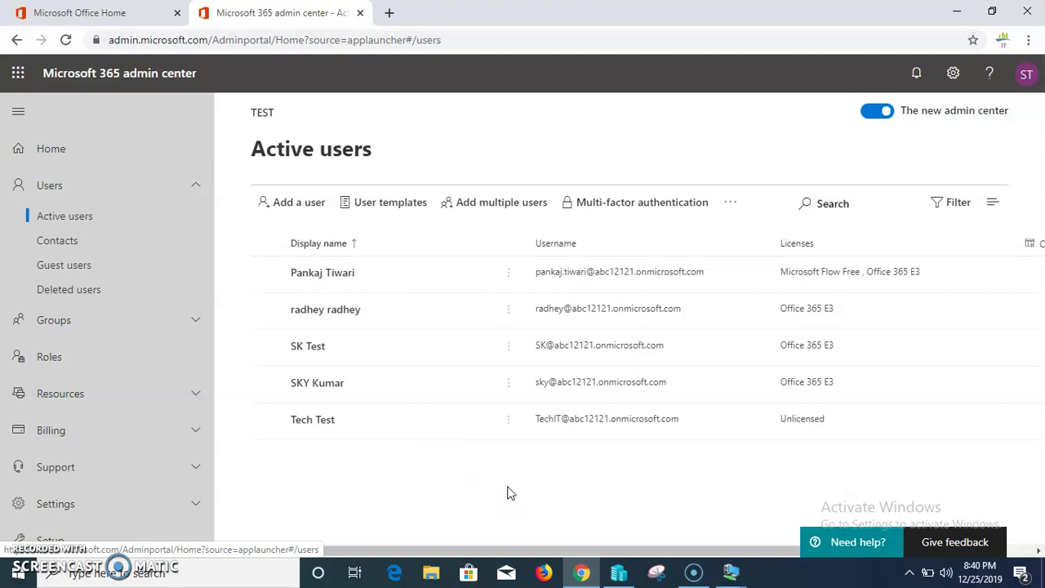
# Step: Open the Add user form and examine its basics and password settings, with the option to create the password yourself selected
pyautogui.click(285, 204)
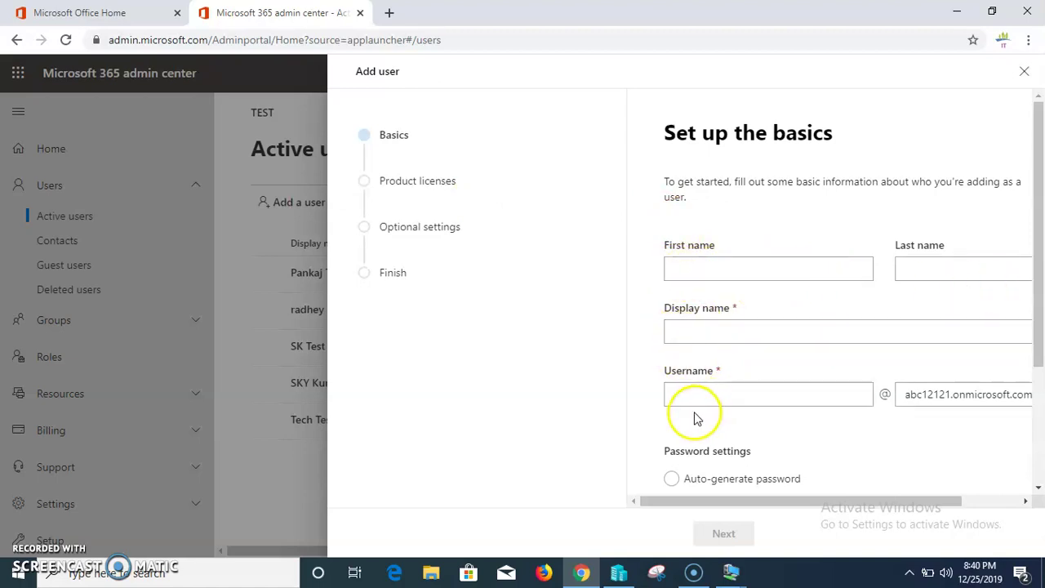
pyautogui.moveTo(1038, 278); pyautogui.dragTo(1042, 414)
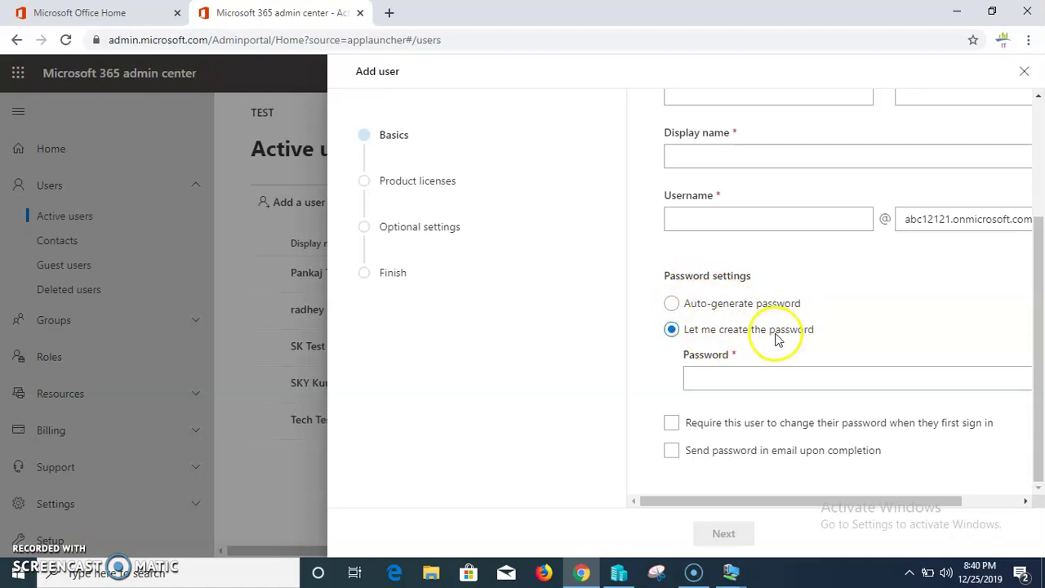
pyautogui.click(685, 342)
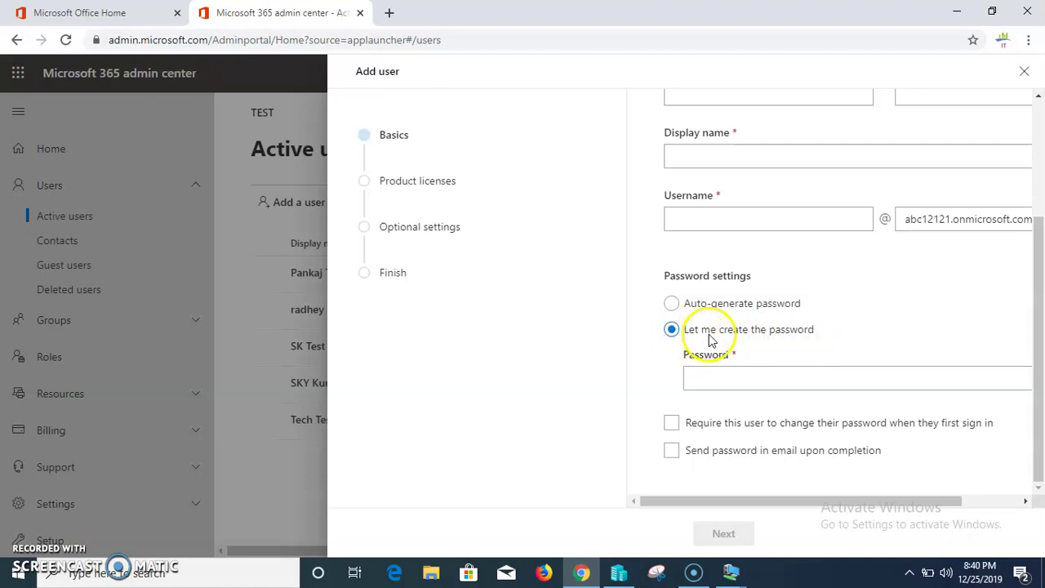
pyautogui.click(710, 369)
pyautogui.click(671, 329)
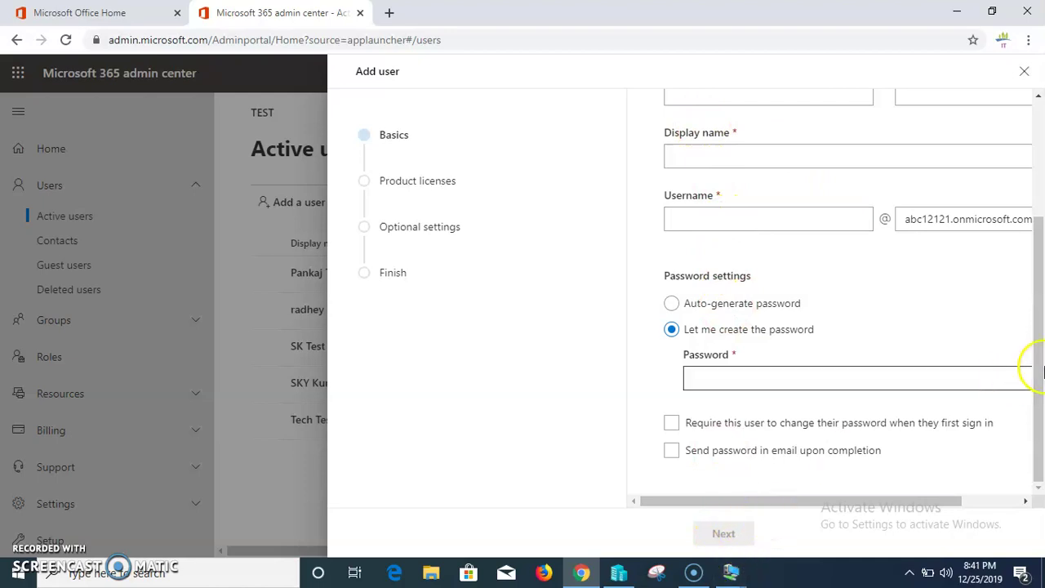
pyautogui.moveTo(1036, 374)
pyautogui.mouseDown()
pyautogui.moveTo(1040, 260)
pyautogui.moveTo(1040, 376)
pyautogui.mouseUp()
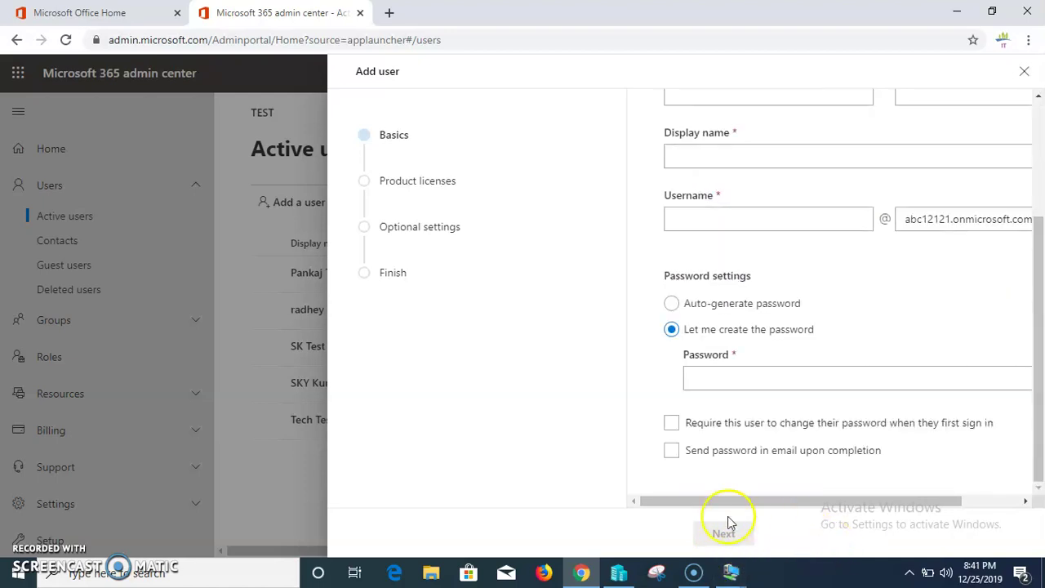
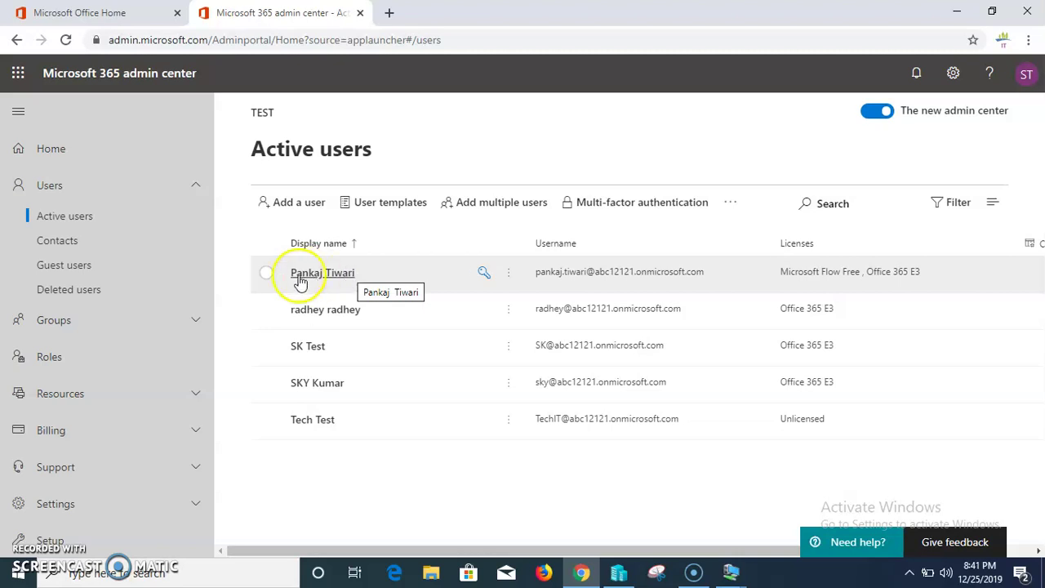
# Step: Select the first user in the active users list and look at the Reset password option
pyautogui.click(267, 274)
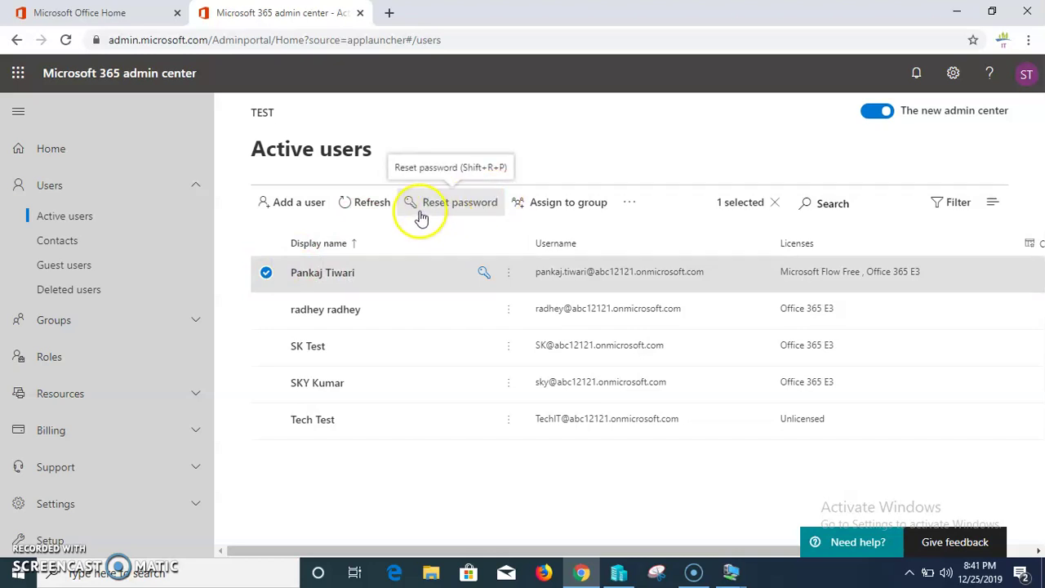
pyautogui.click(459, 219)
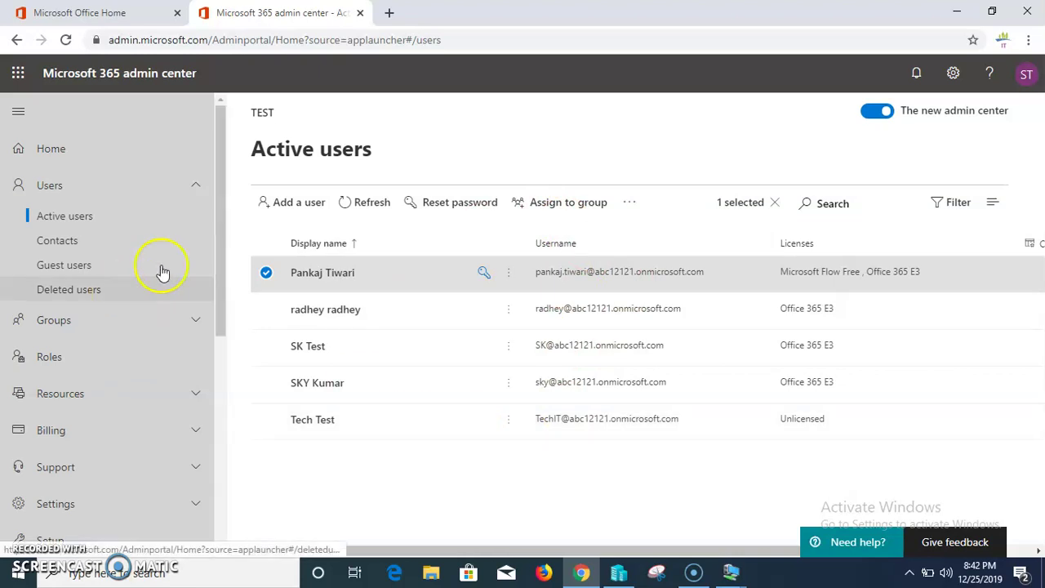
pyautogui.click(27, 219)
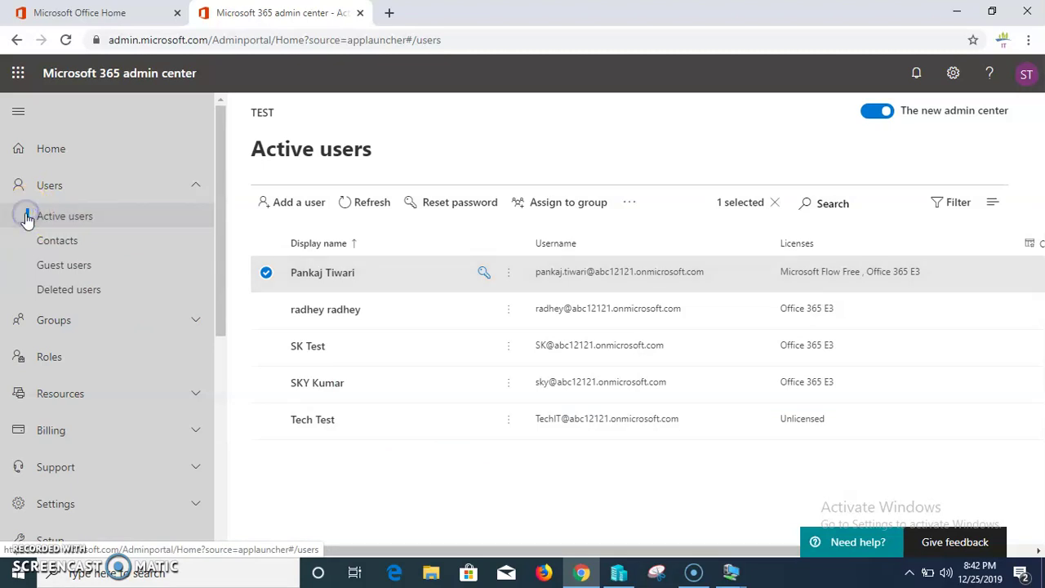
# Step: Display the list of groups
pyautogui.click(74, 327)
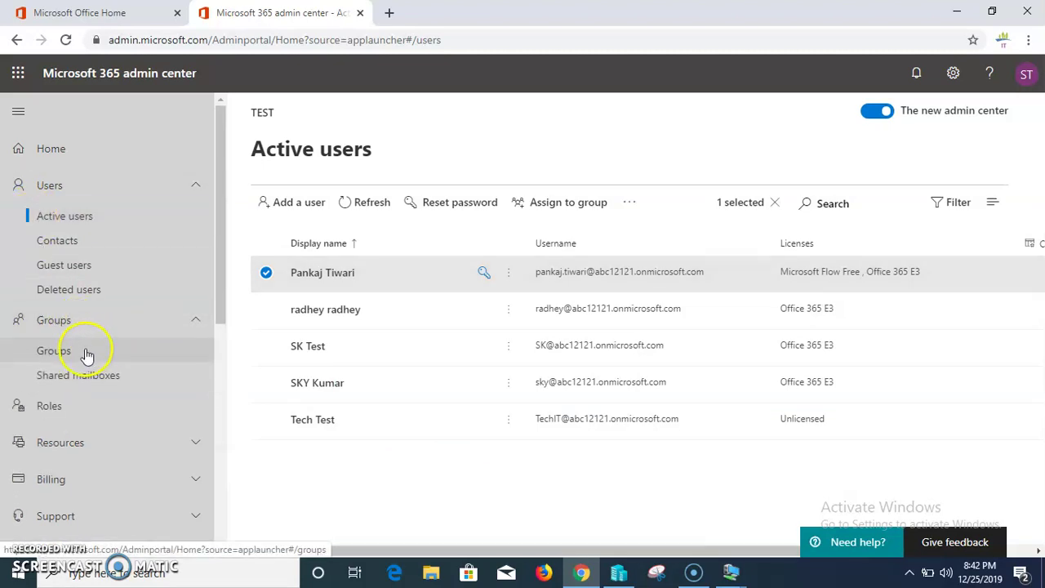
pyautogui.click(81, 355)
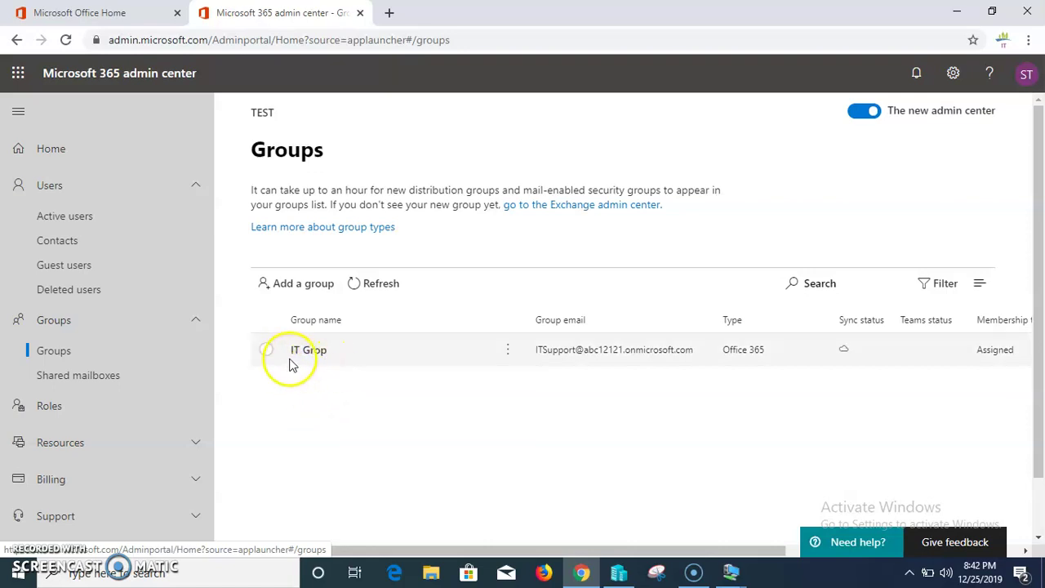
# Step: Examine the Add group wizard's group types and its basics page for an Office 365 group, and discard the new group
pyautogui.click(290, 286)
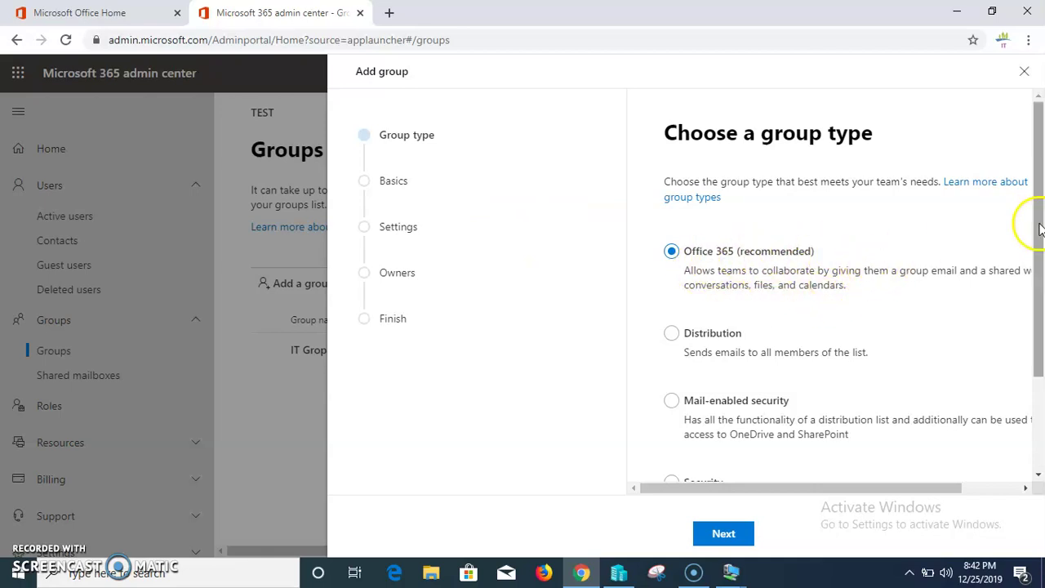
pyautogui.moveTo(1041, 228); pyautogui.dragTo(1042, 311)
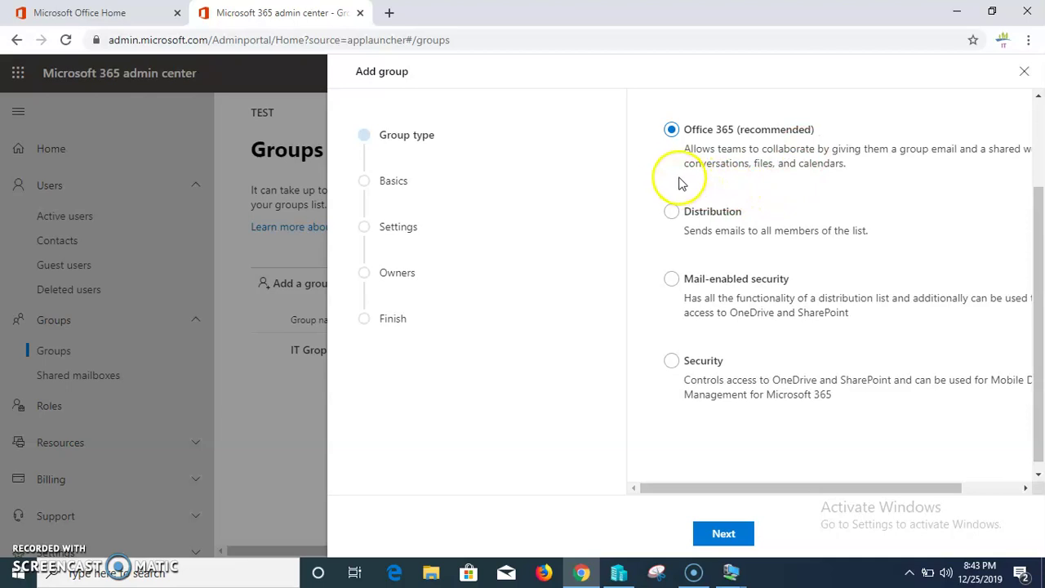
pyautogui.click(728, 542)
pyautogui.click(701, 253)
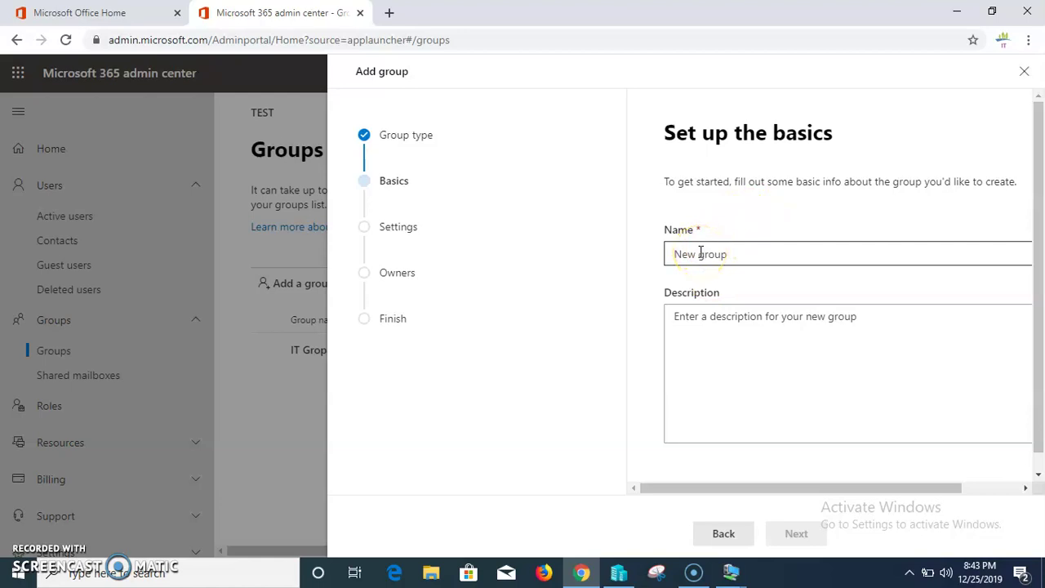
pyautogui.click(754, 311)
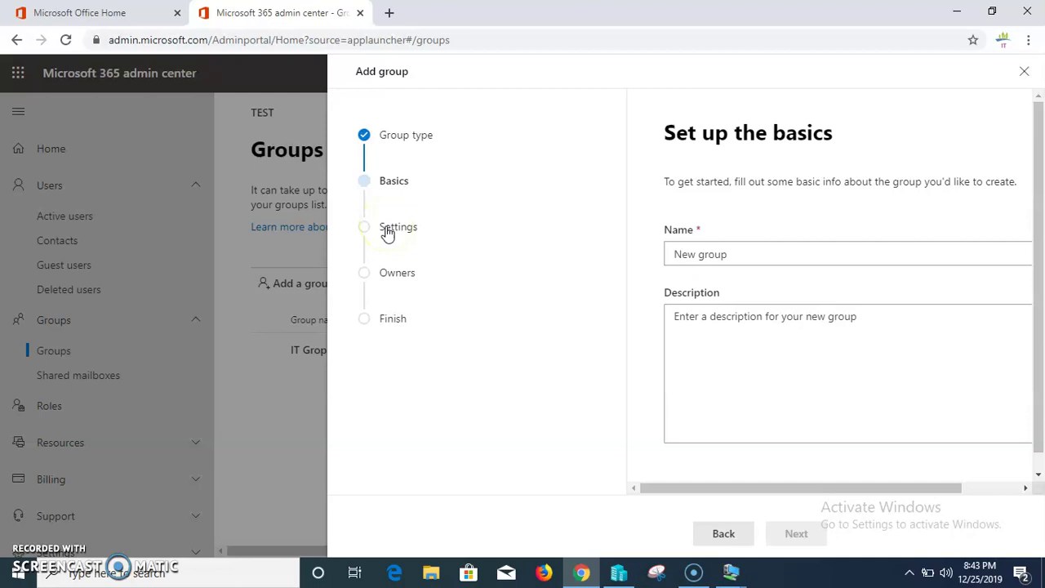
pyautogui.click(408, 282)
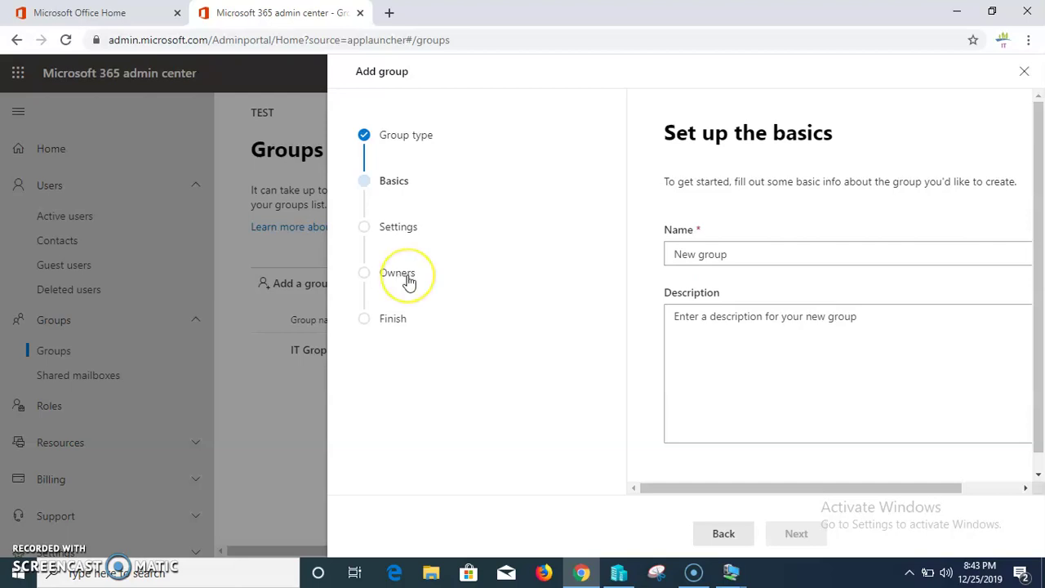
pyautogui.click(374, 325)
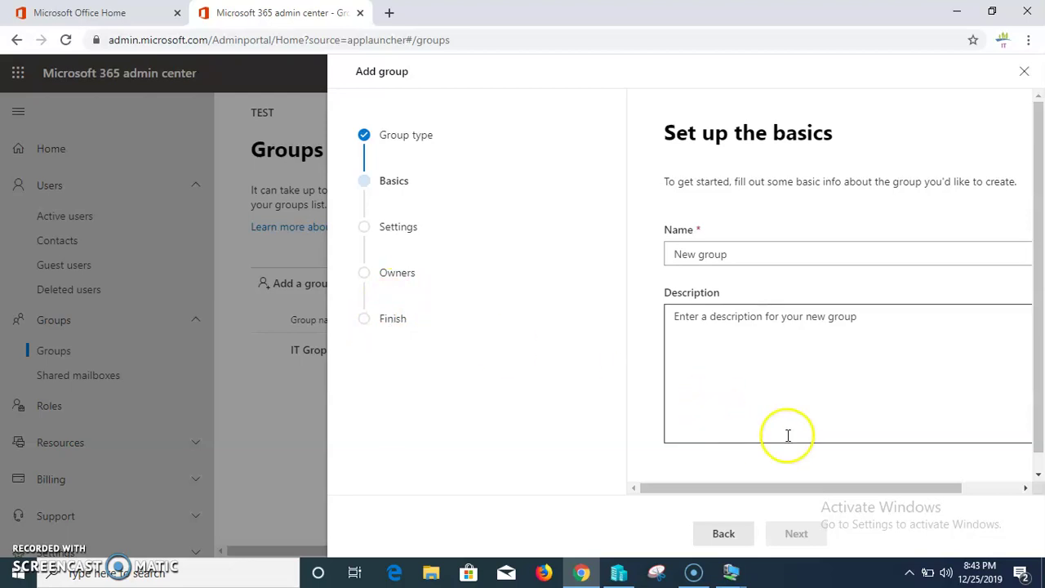
pyautogui.click(1024, 72)
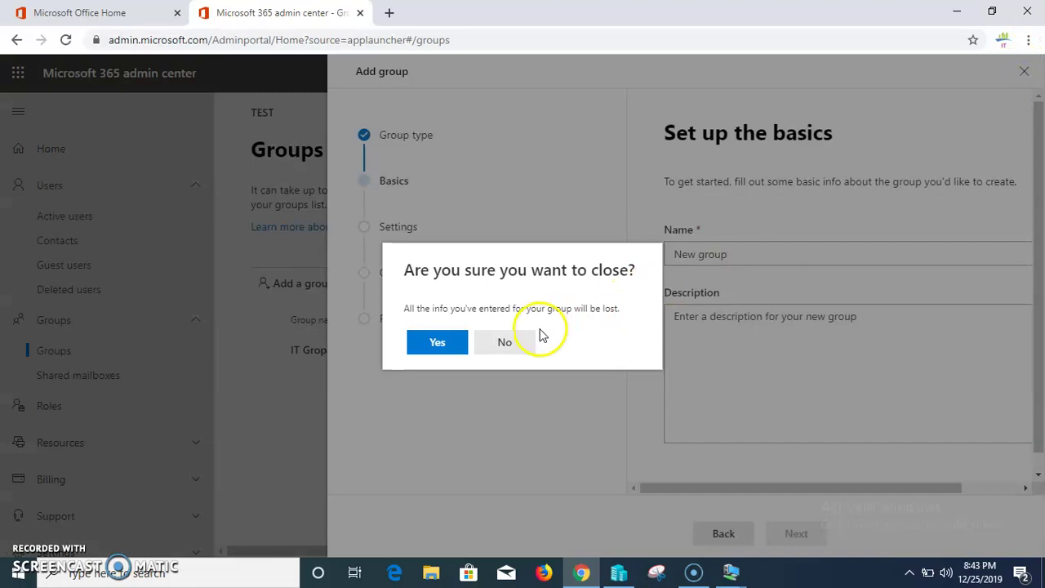
pyautogui.click(428, 347)
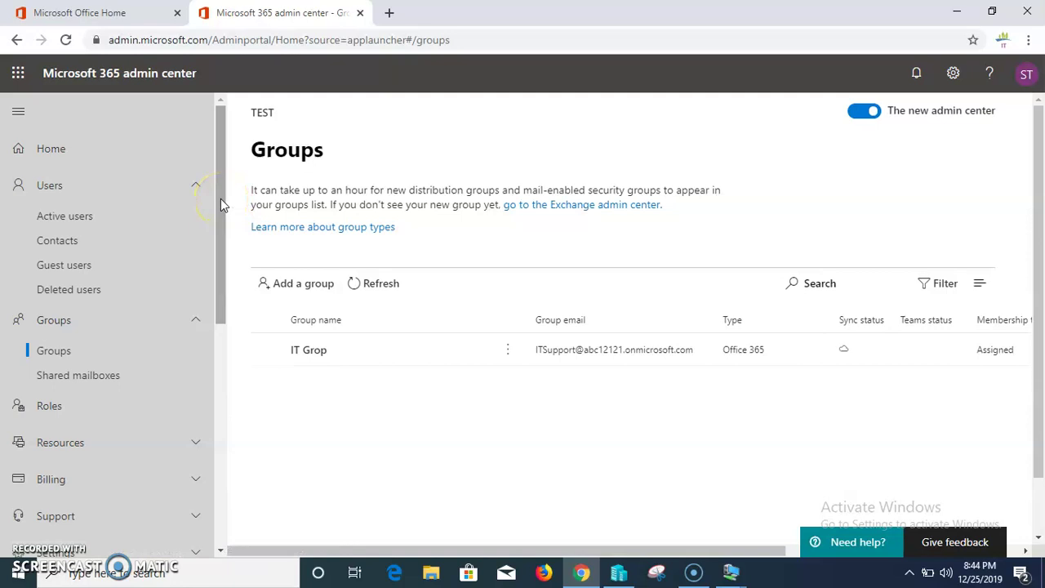
pyautogui.moveTo(220, 197); pyautogui.dragTo(248, 439)
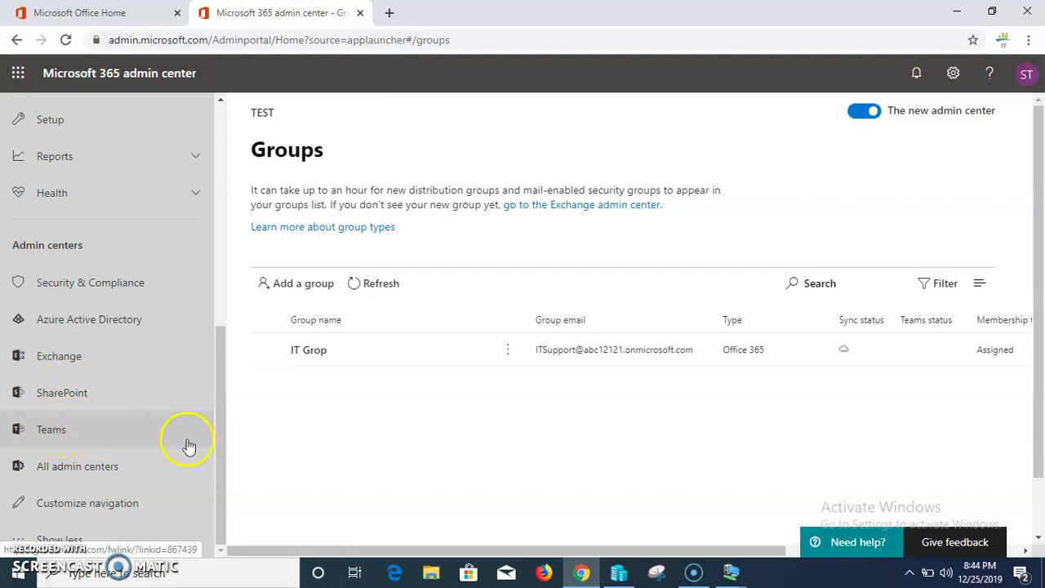
pyautogui.moveTo(221, 397); pyautogui.dragTo(231, 140)
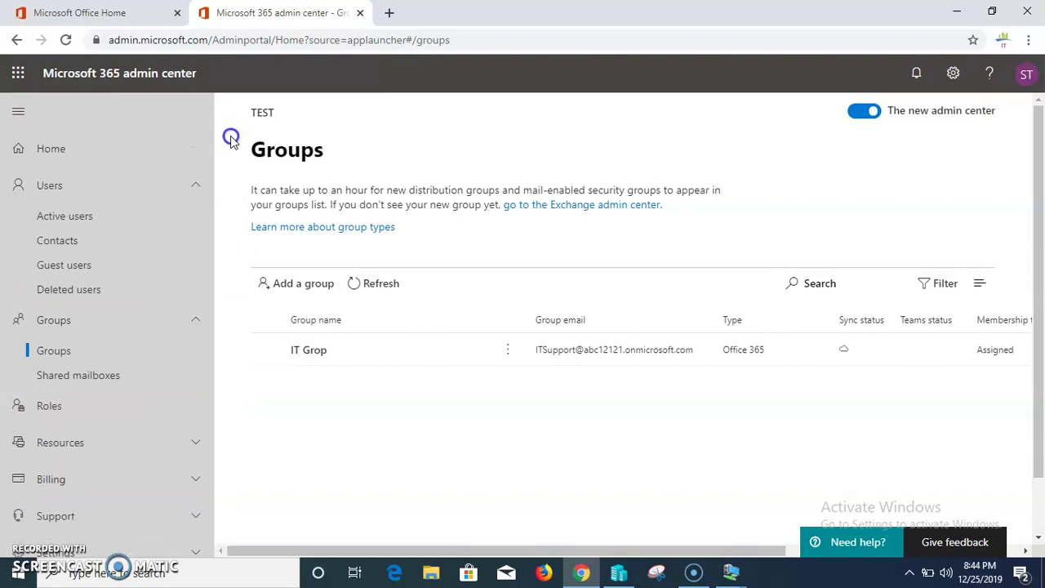